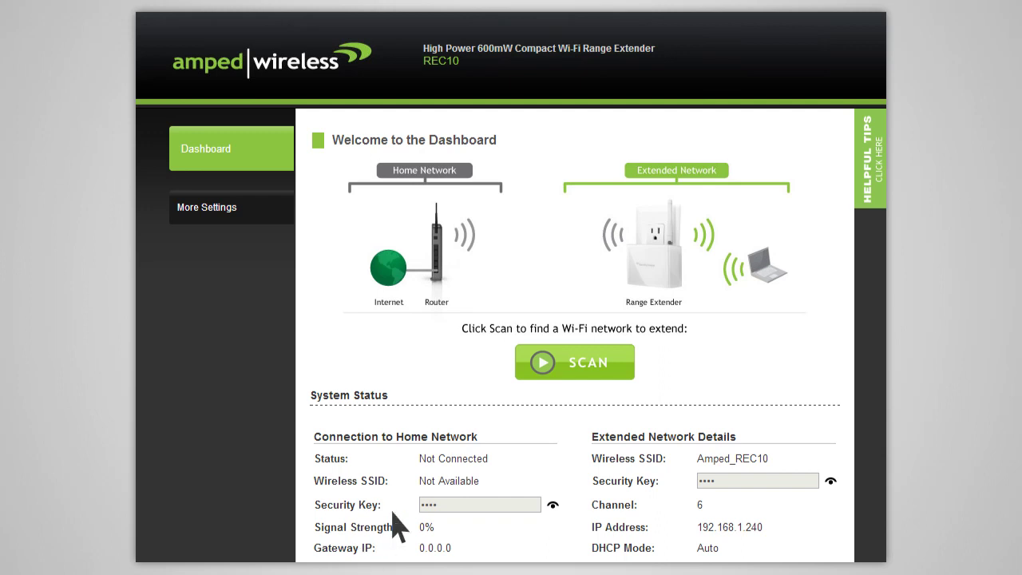
Scan for Wi-Fi networks and select Network 1 as the network to extend
left_click(571, 362)
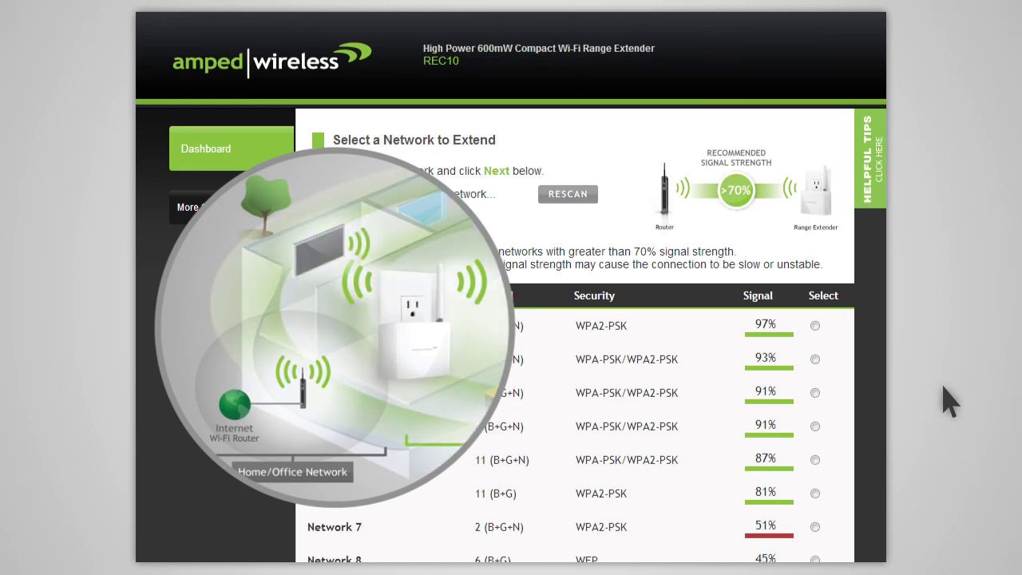
left_click(815, 326)
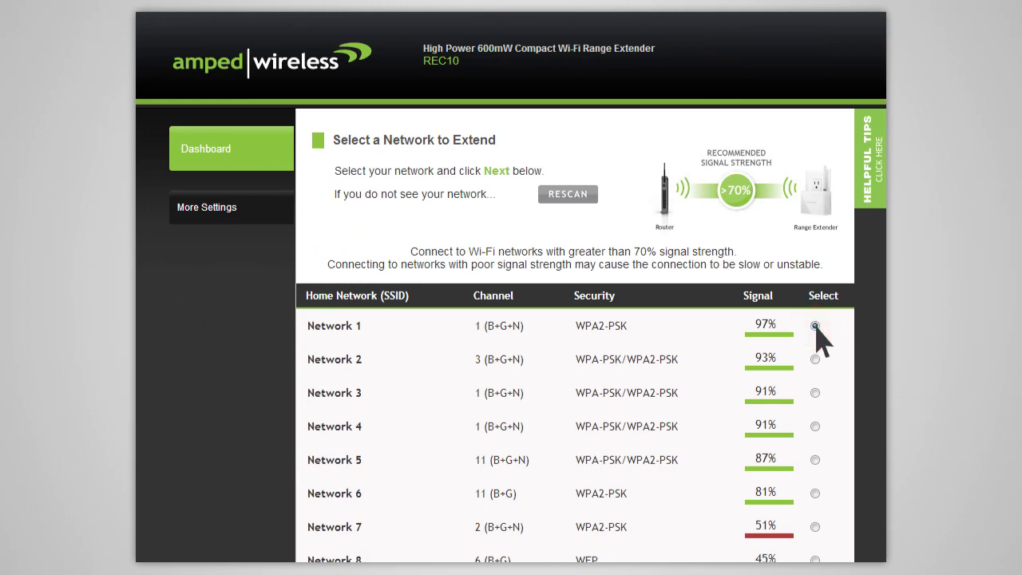
scroll(816, 336, "down", 3)
left_click(775, 473)
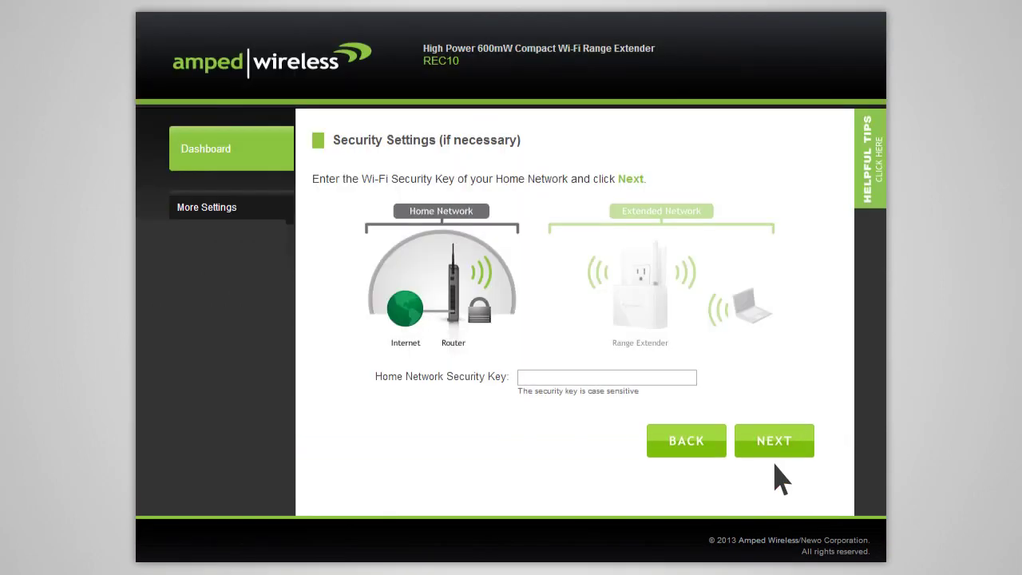
Enter the Network 1 home security key and continue to extended network settings
left_click(681, 379)
type("********")
left_click(771, 441)
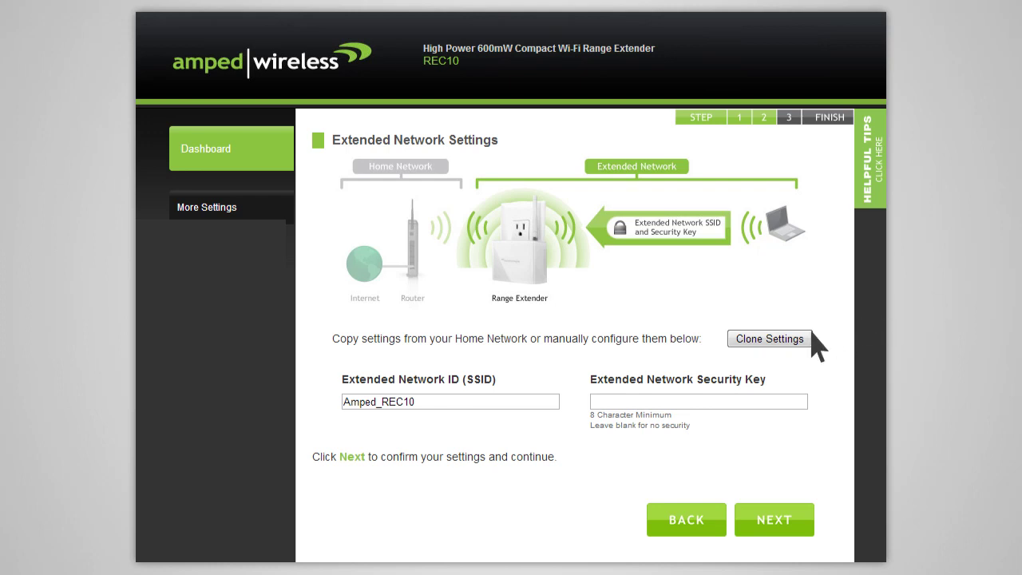
Clone the home network's SSID and key to replace the default Amped_REC10 settings
left_click(780, 343)
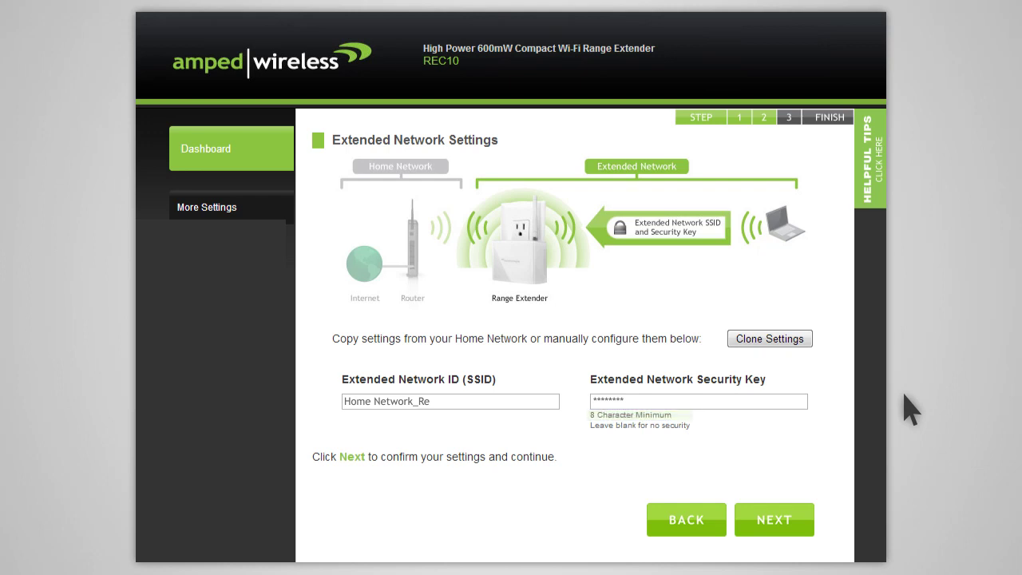
left_click(778, 520)
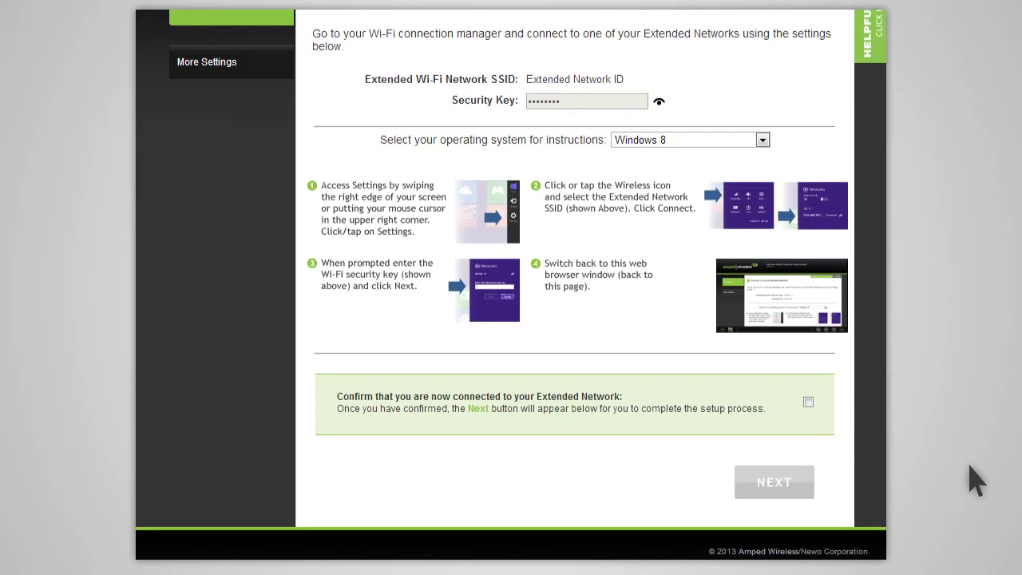
Tick the extended-network connection confirmation and proceed to the Setup Summary
left_click(808, 402)
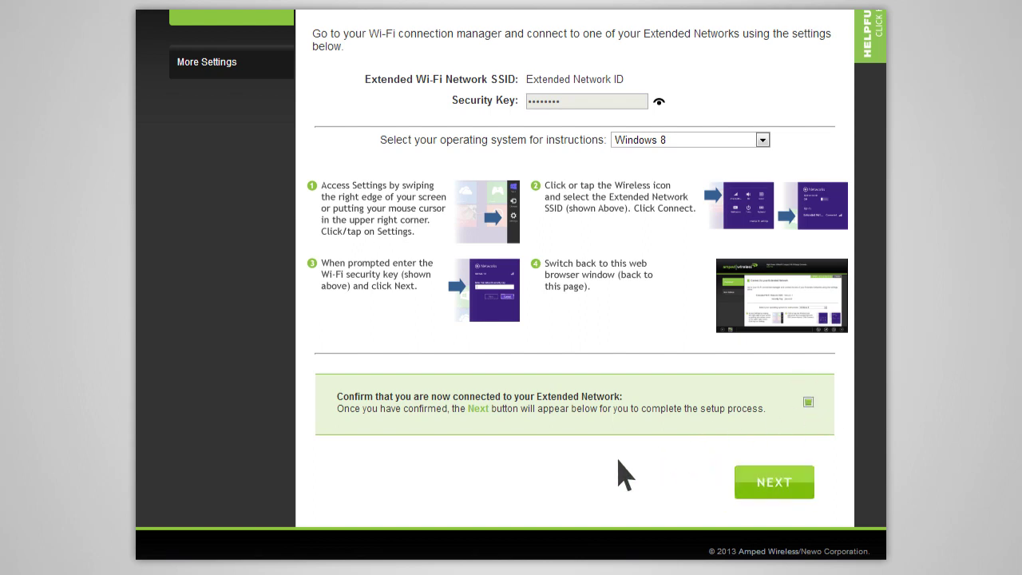
left_click(773, 482)
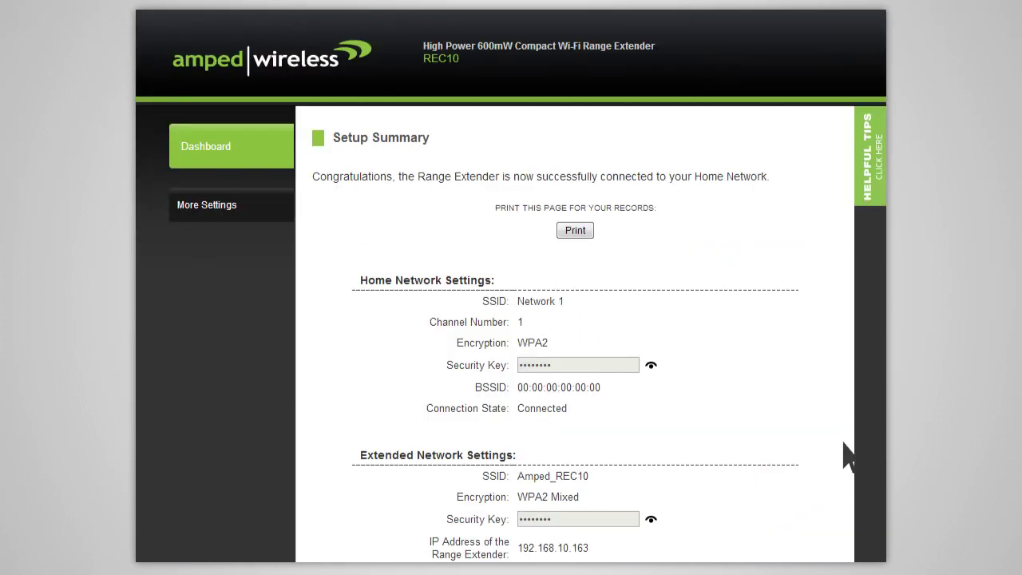